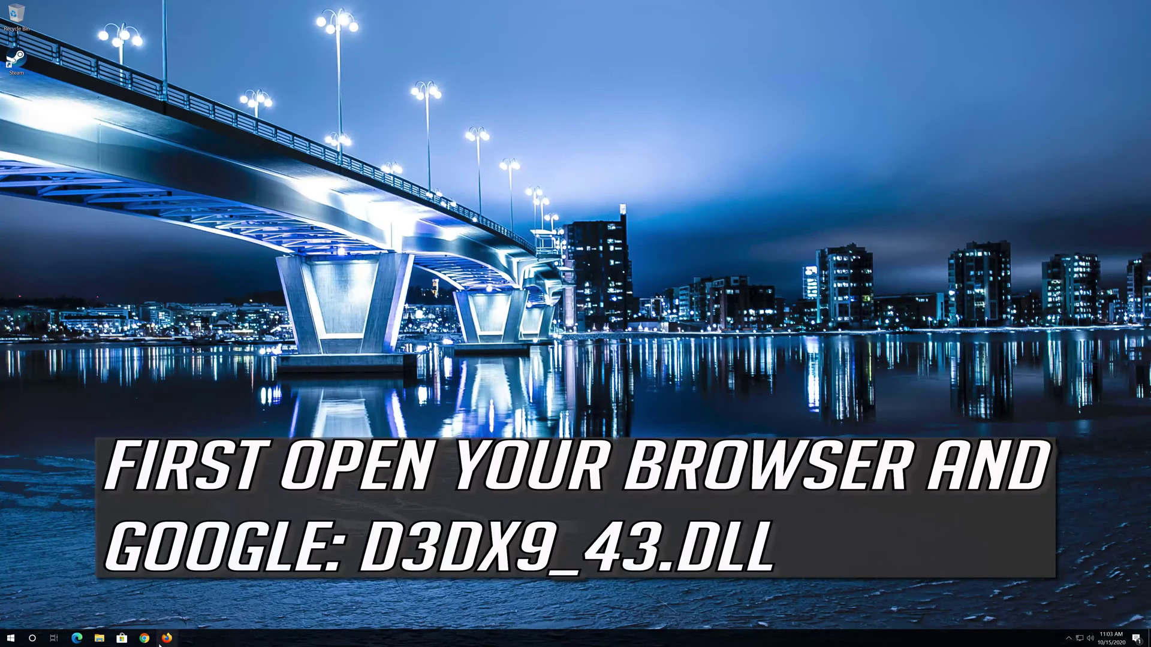
Step: Search Google in Firefox for 'd3dx9_43.dll'
click(166, 638)
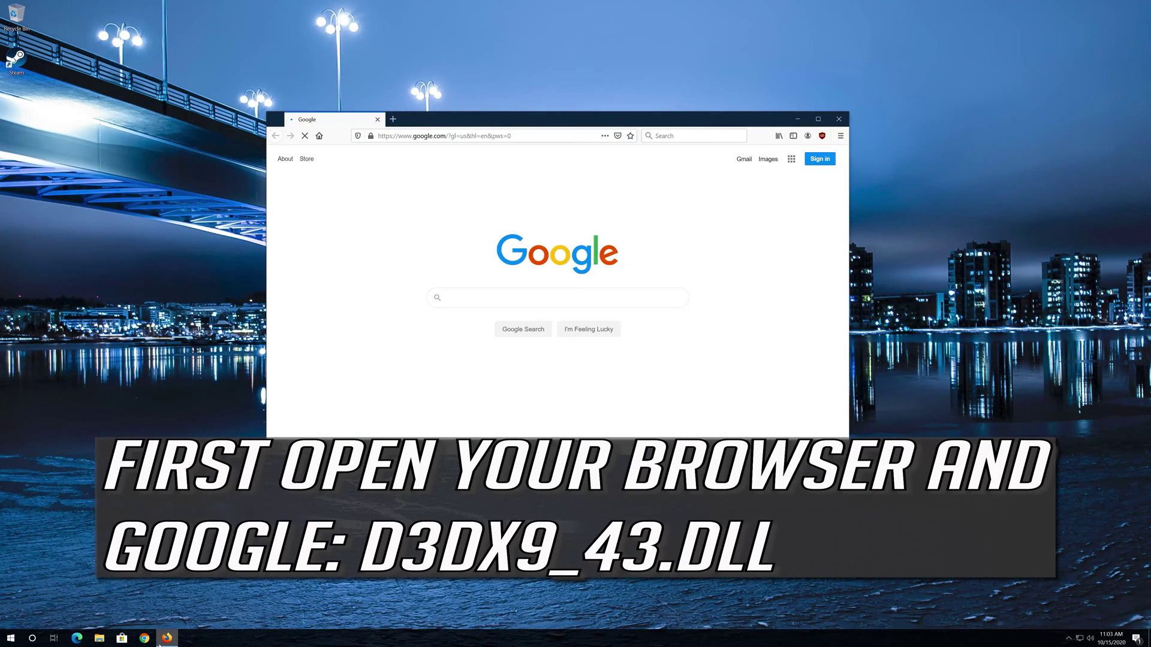
click(464, 299)
text(d)
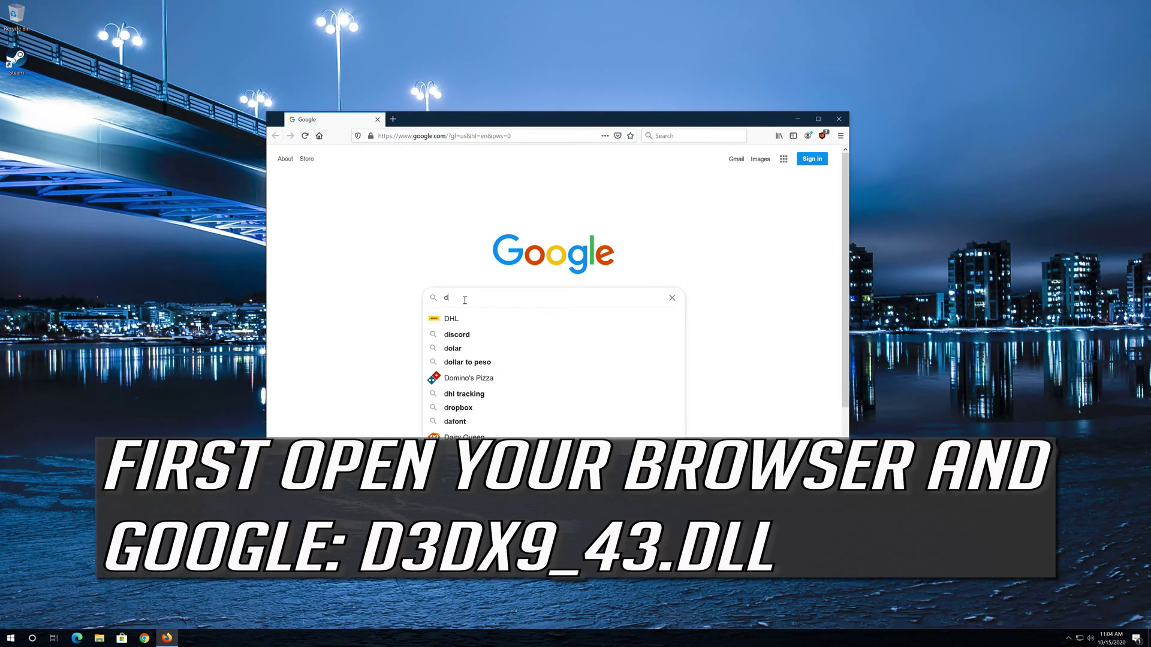
text(3dx9)
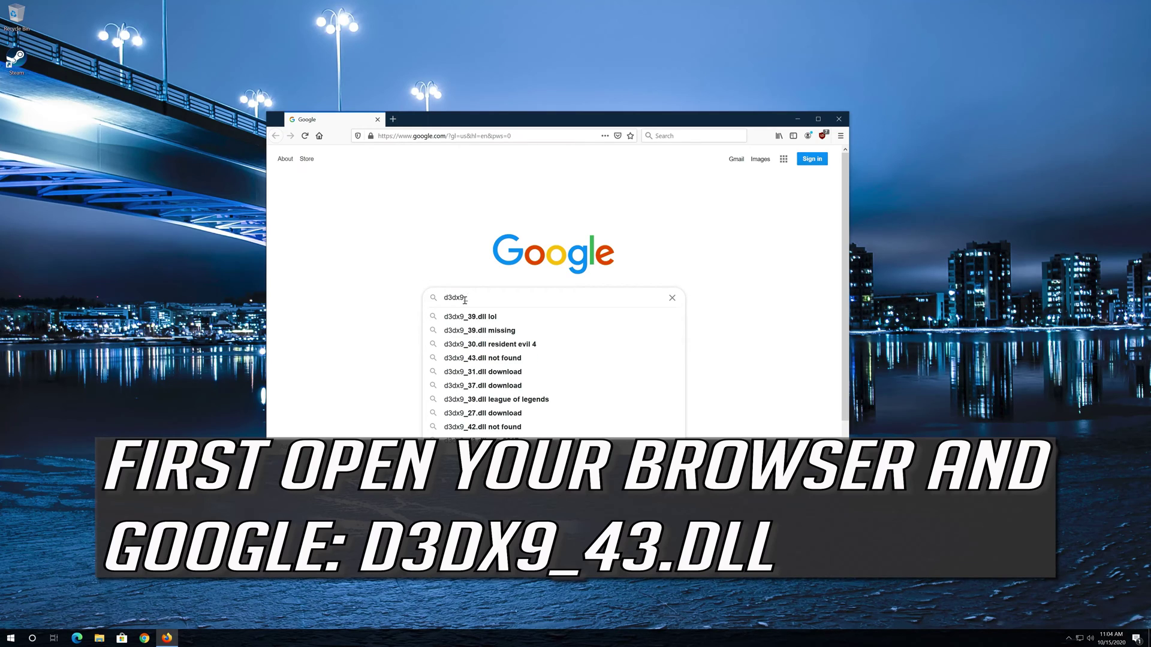
text(_43)
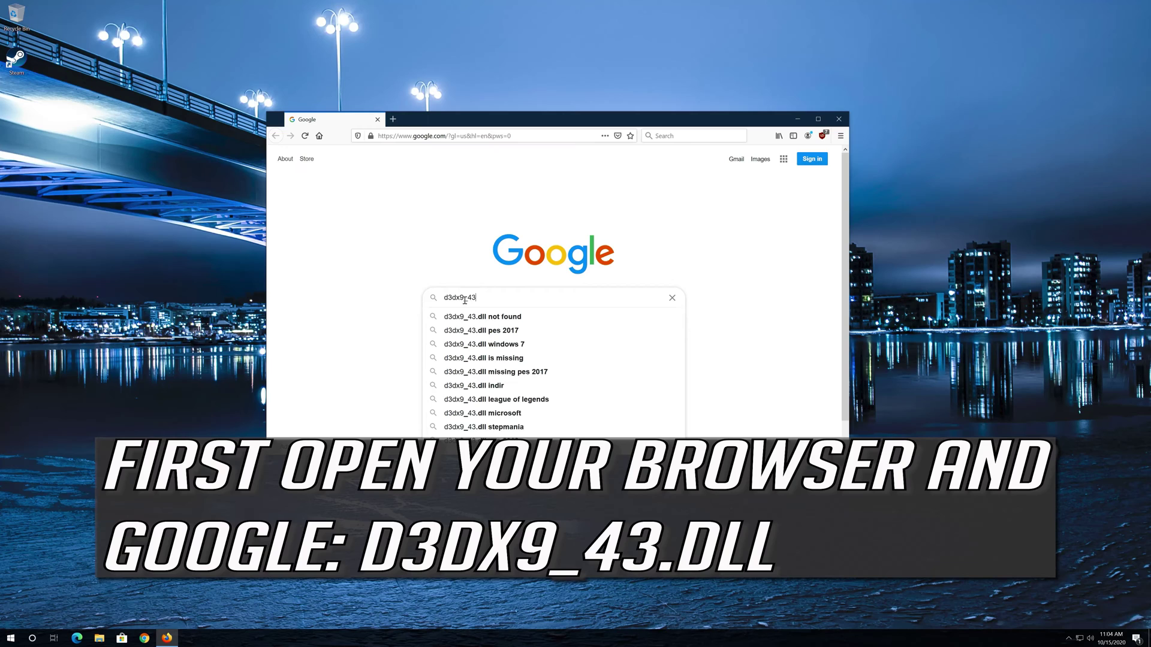
text(.dll)
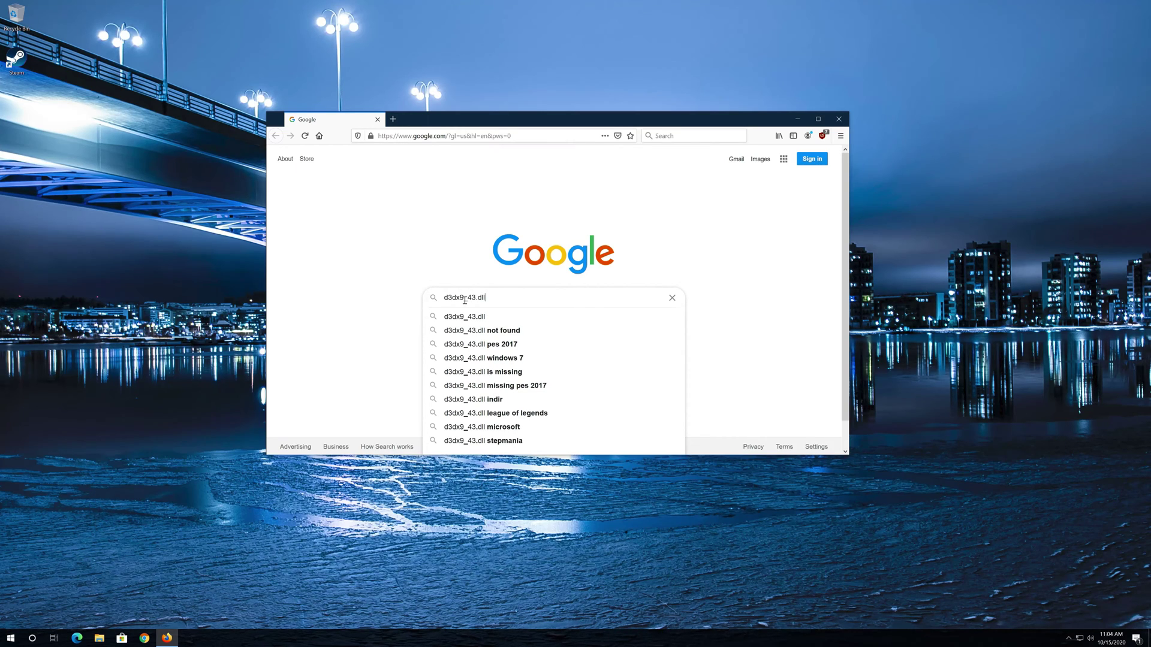
key(Return)
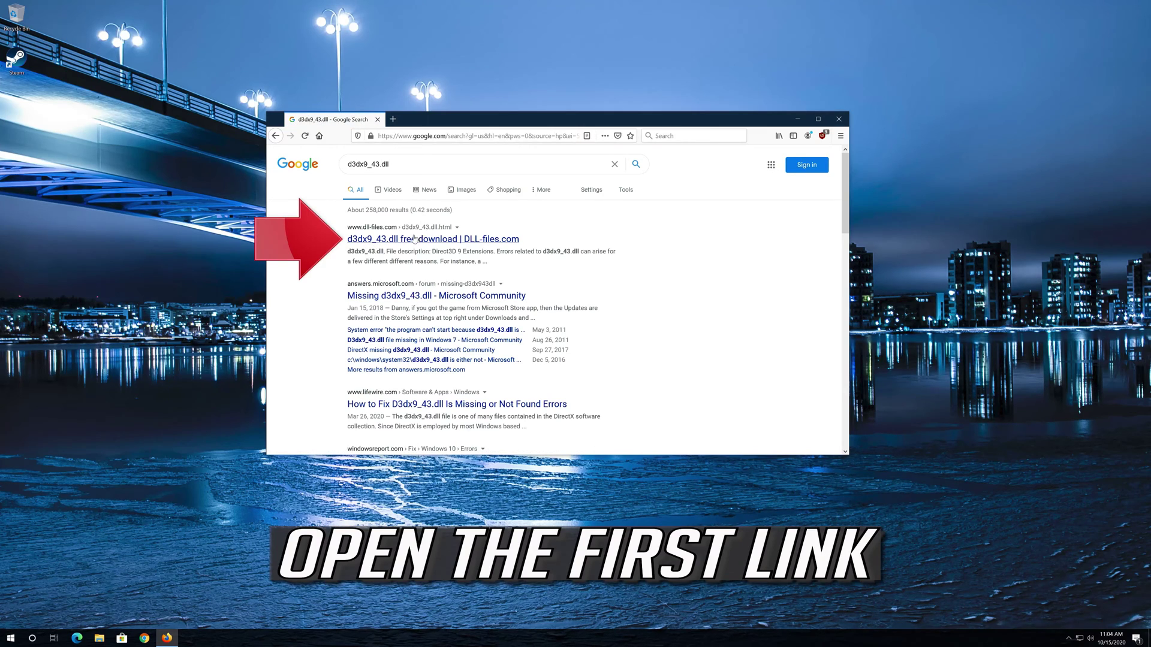
Step: Open the DLL-files.com result and download the Architecture 32 version of d3dx9_43.dll
click(429, 239)
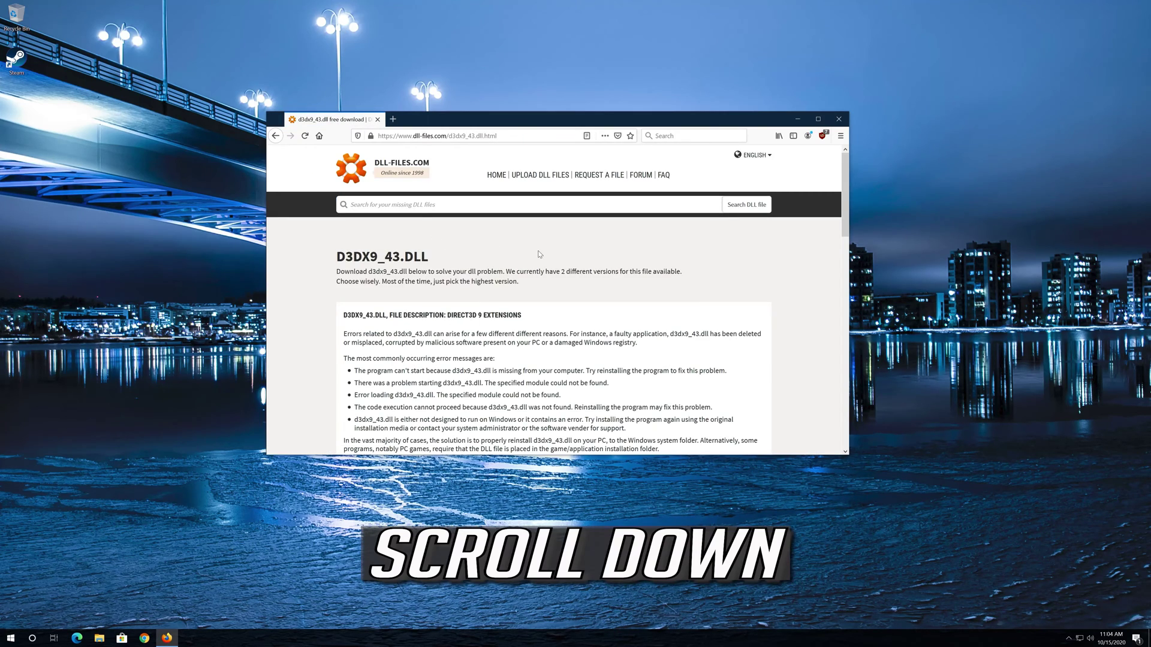
scroll(539, 254, down, 10)
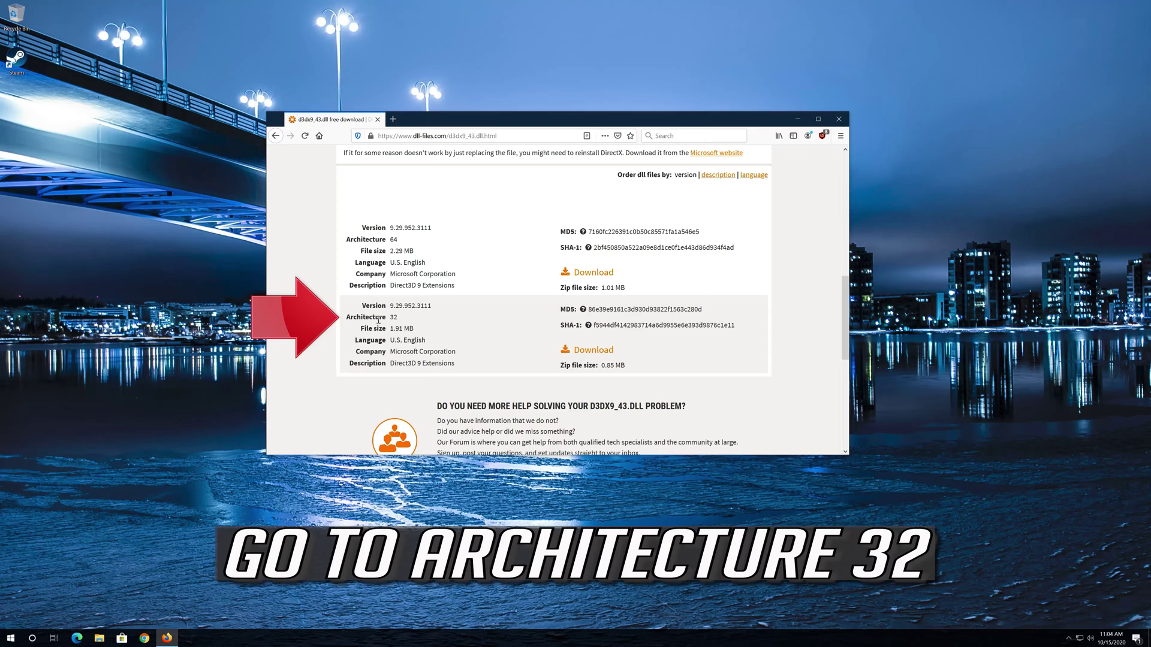
drag(378, 321, 393, 317)
click(393, 317)
click(580, 353)
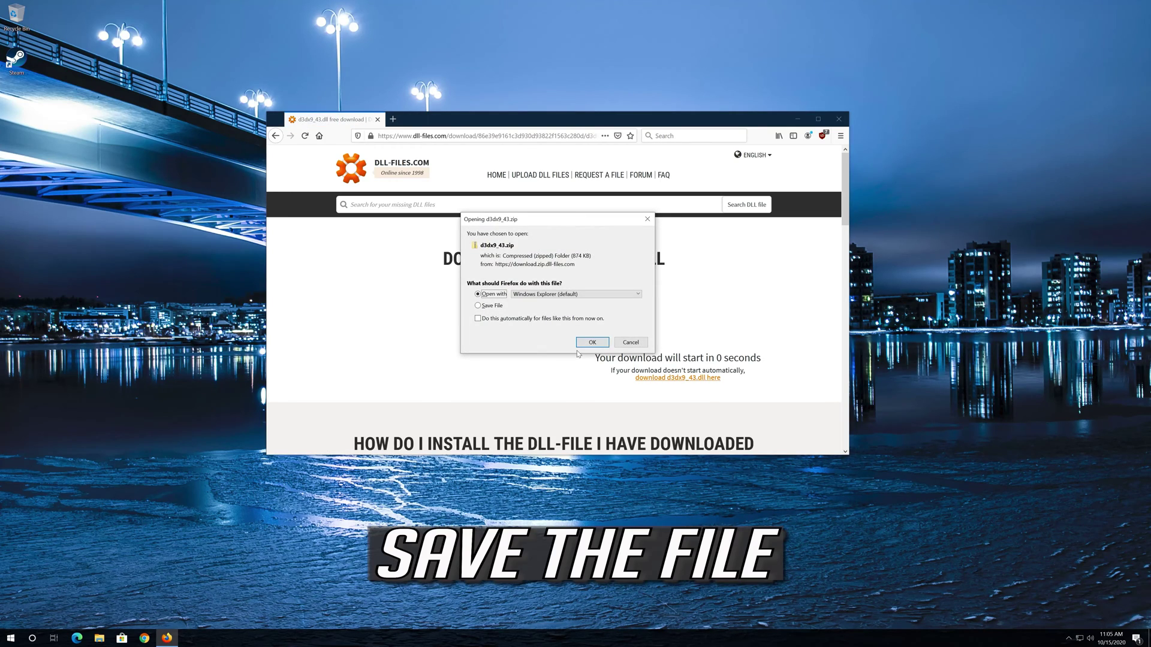
Step: Save d3dx9_43.zip with Save File, then bring up File Explorer
click(497, 311)
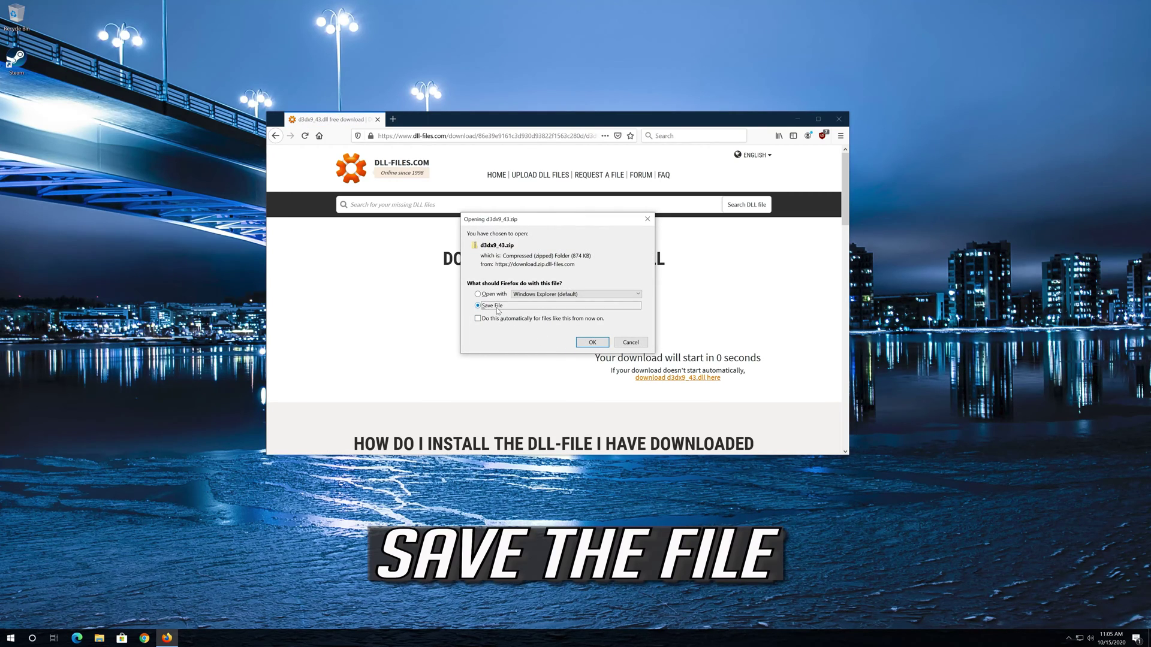
click(591, 342)
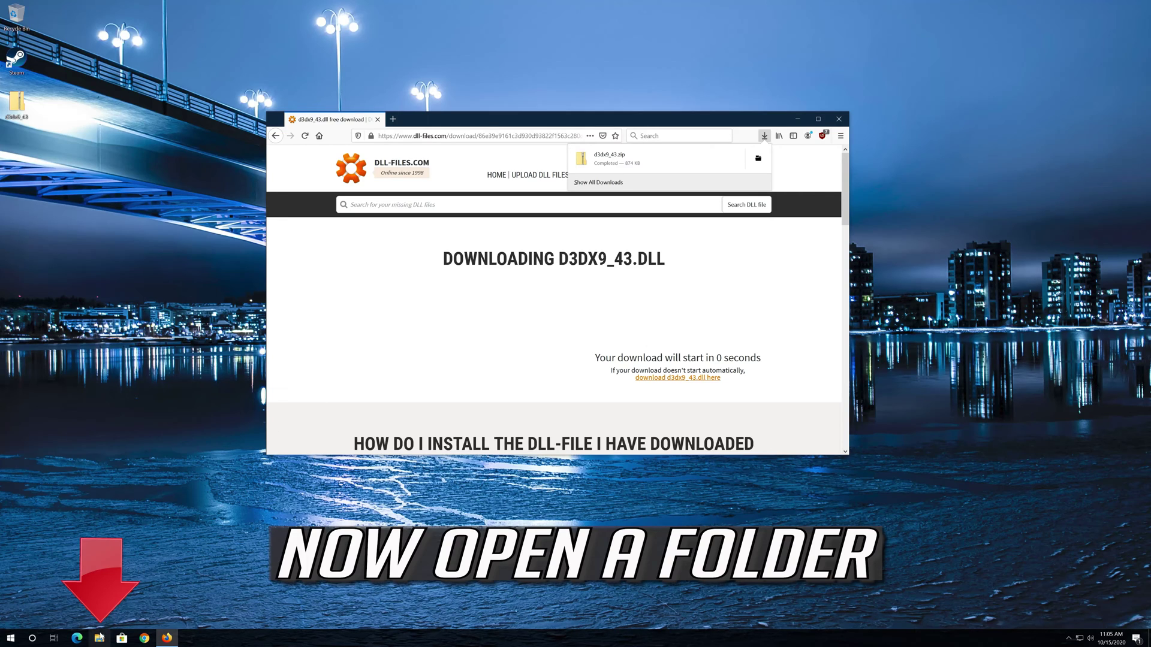
click(99, 638)
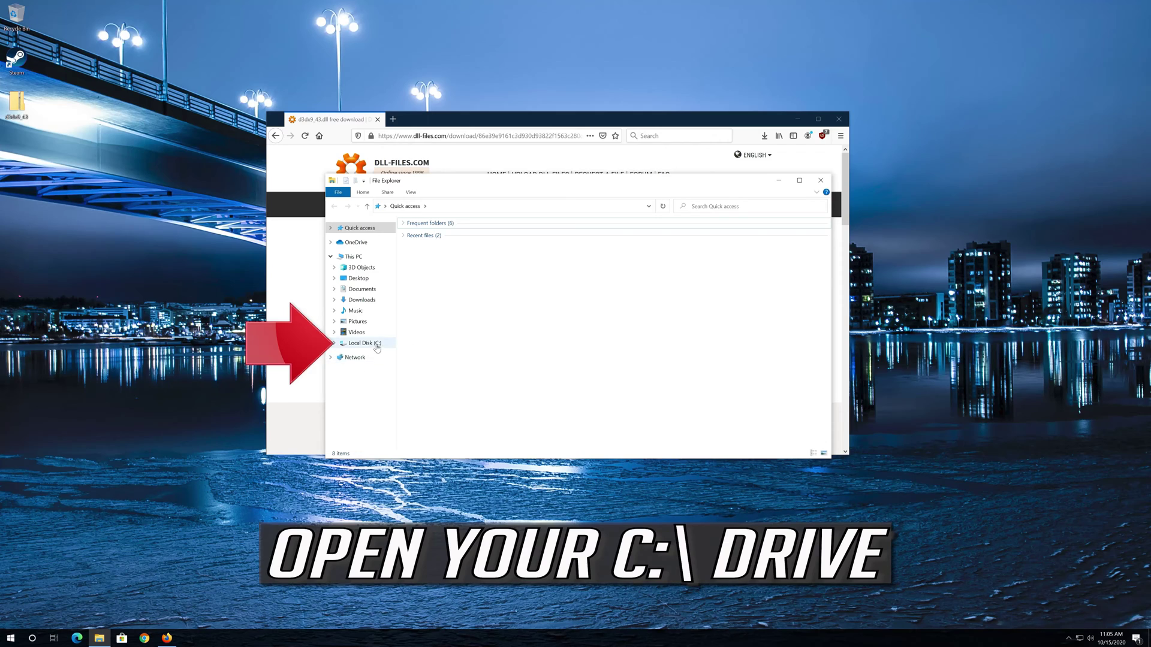
Step: Navigate to C:\Windows\System32 and open the downloaded d3dx9_43 zip from the desktop
click(364, 344)
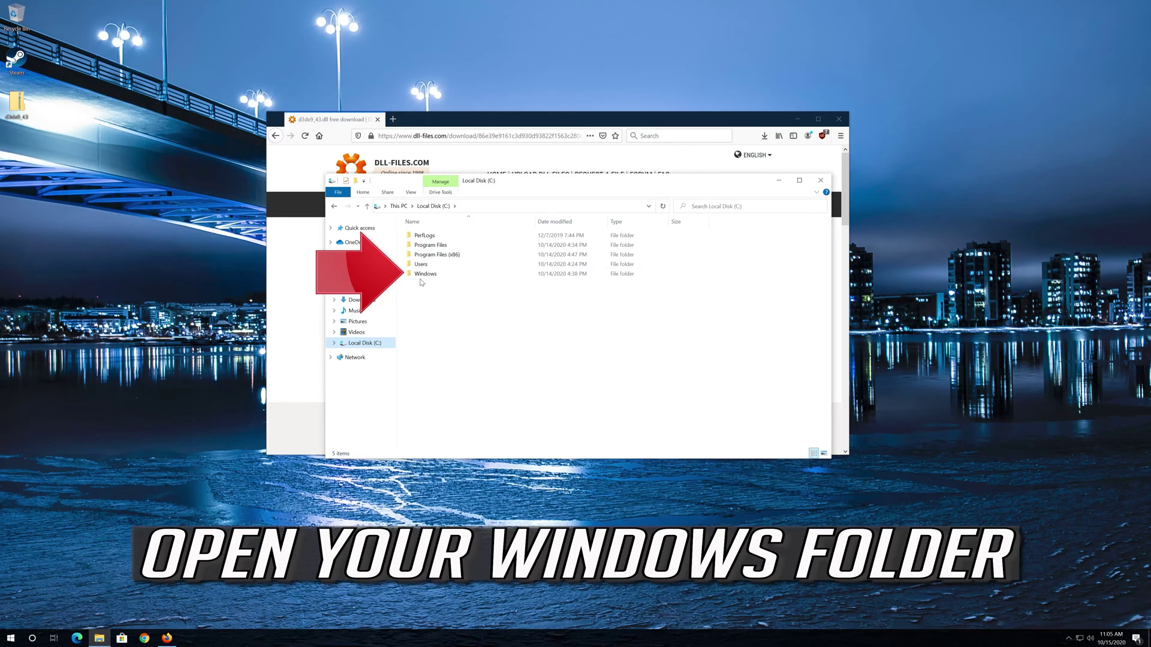
double_click(462, 275)
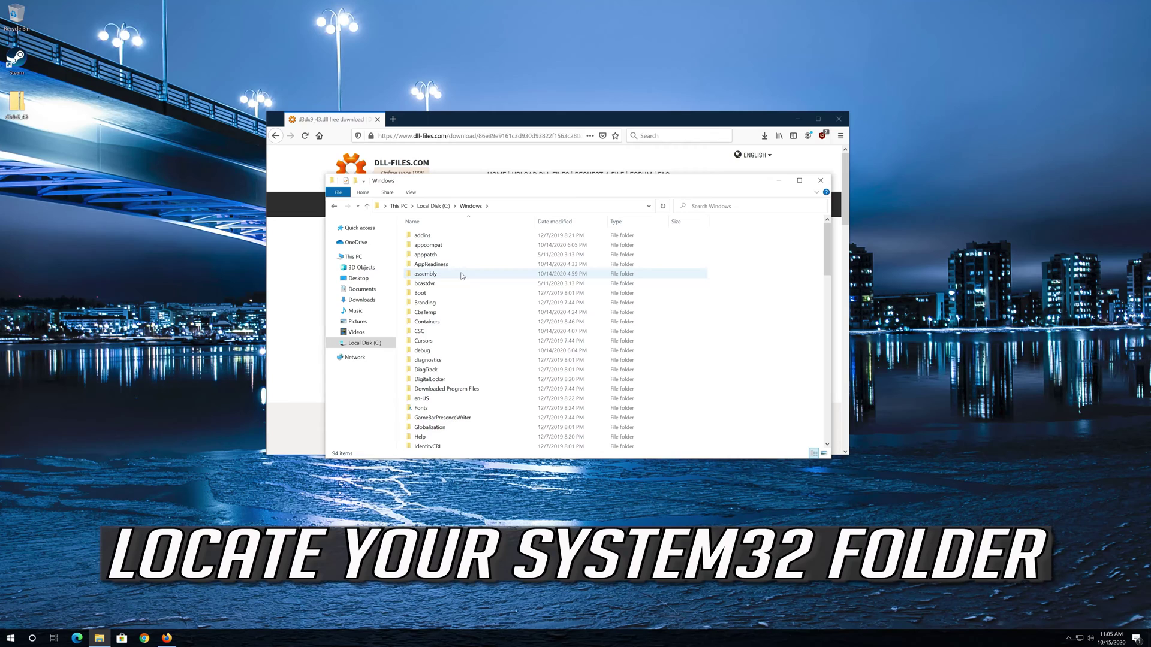
scroll(462, 276, down, 5)
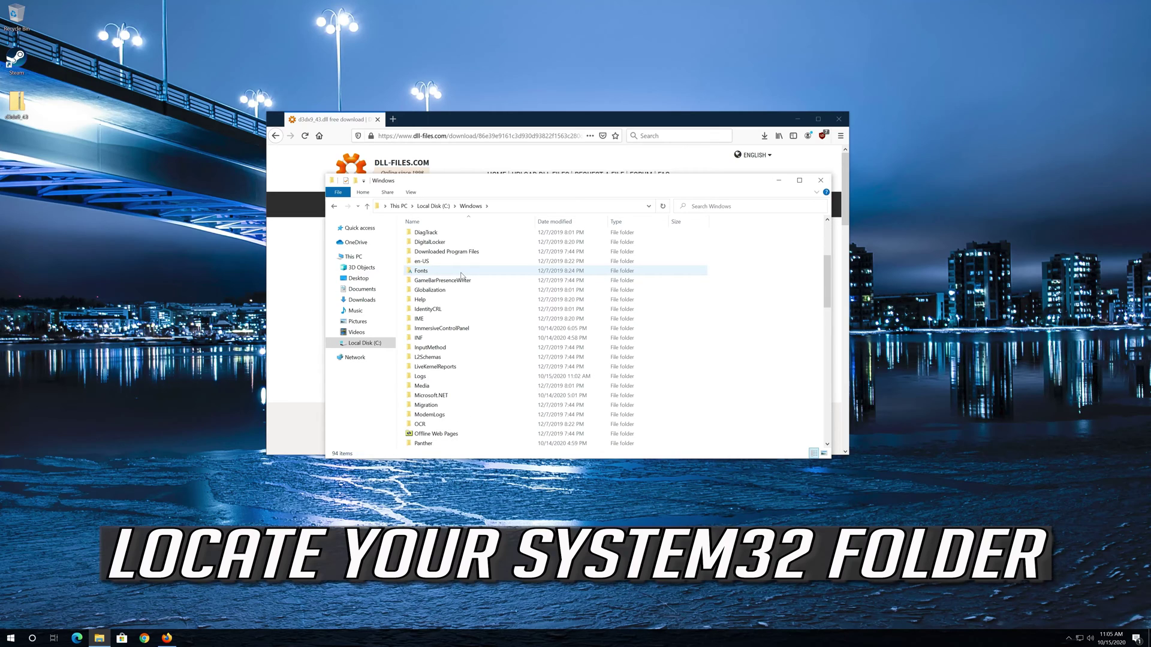
scroll(462, 276, down, 10)
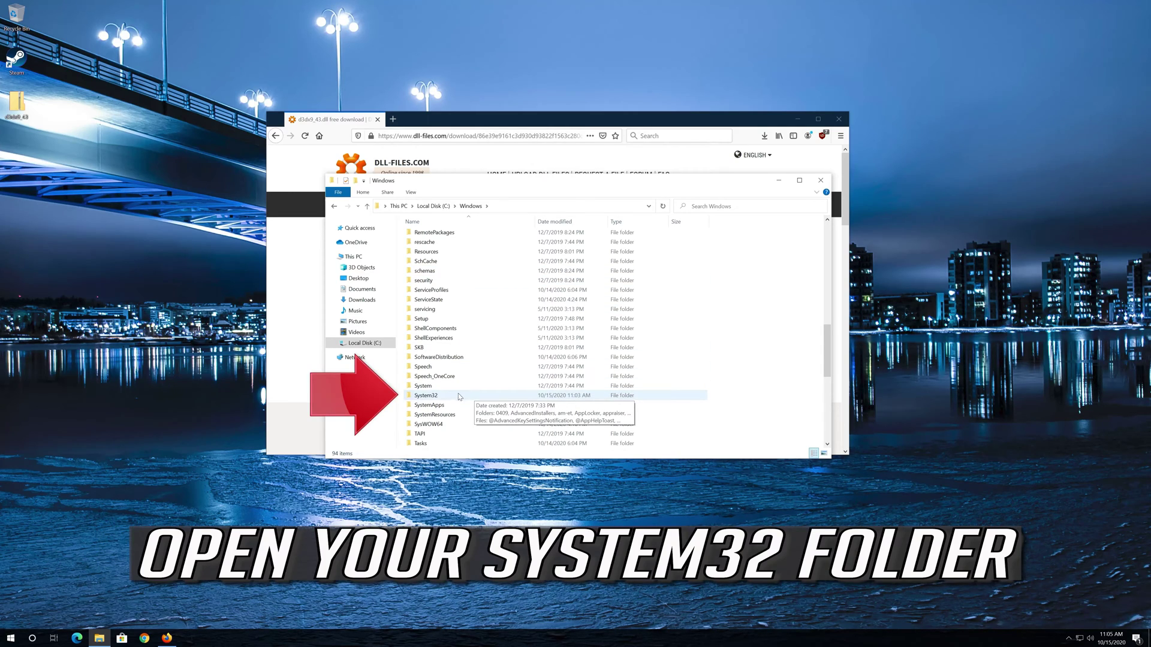
double_click(457, 397)
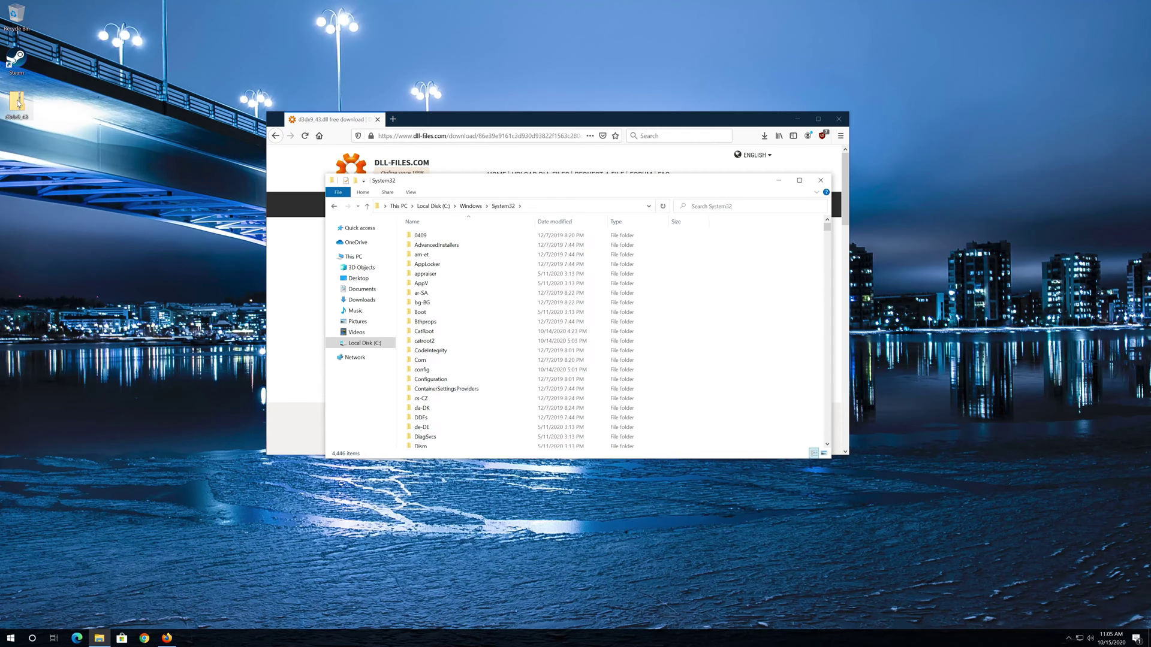
double_click(18, 103)
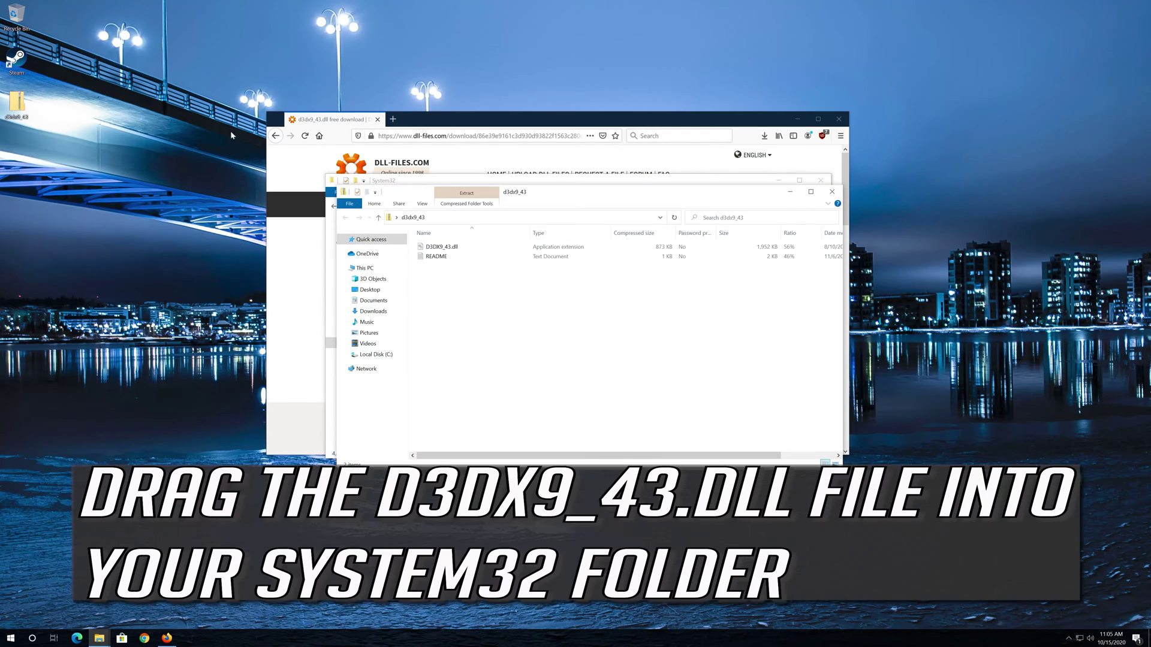
Step: Drag D3DX9_43.dll from the zip into System32, approving the administrator prompt
drag(697, 192, 371, 173)
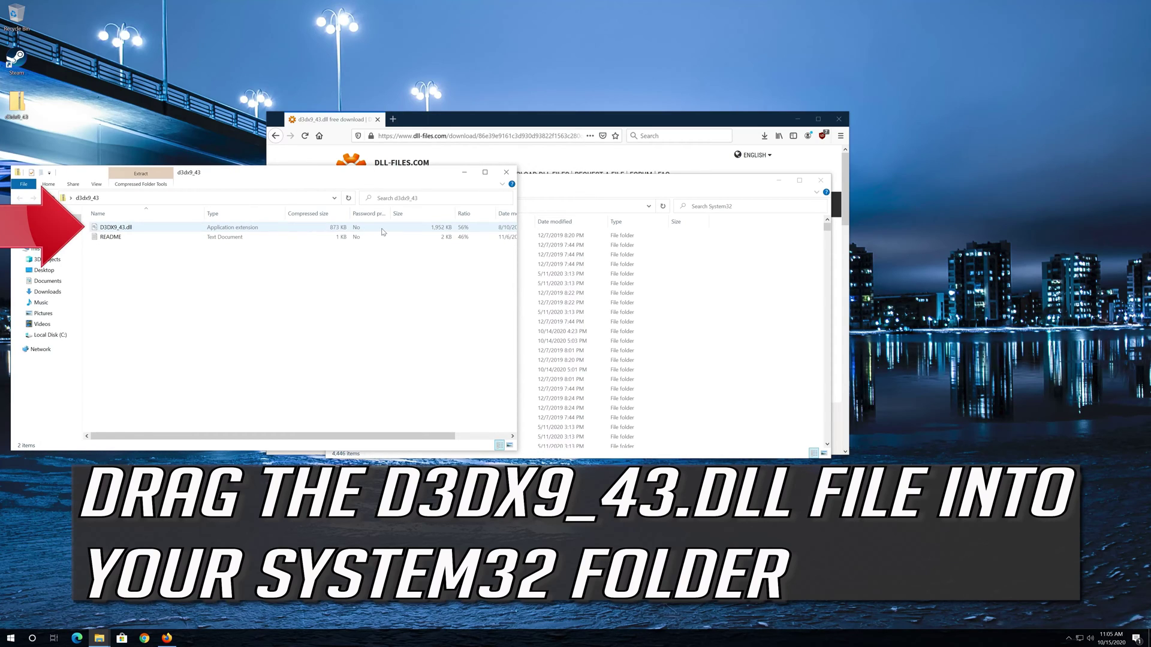
drag(356, 228, 730, 368)
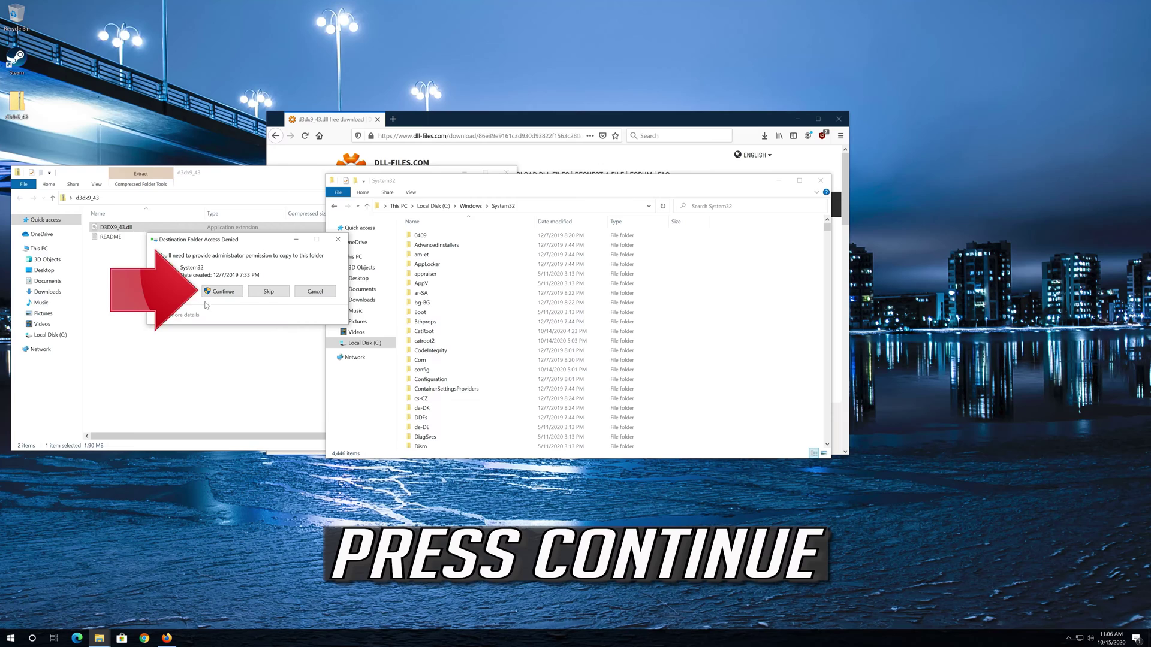
click(238, 292)
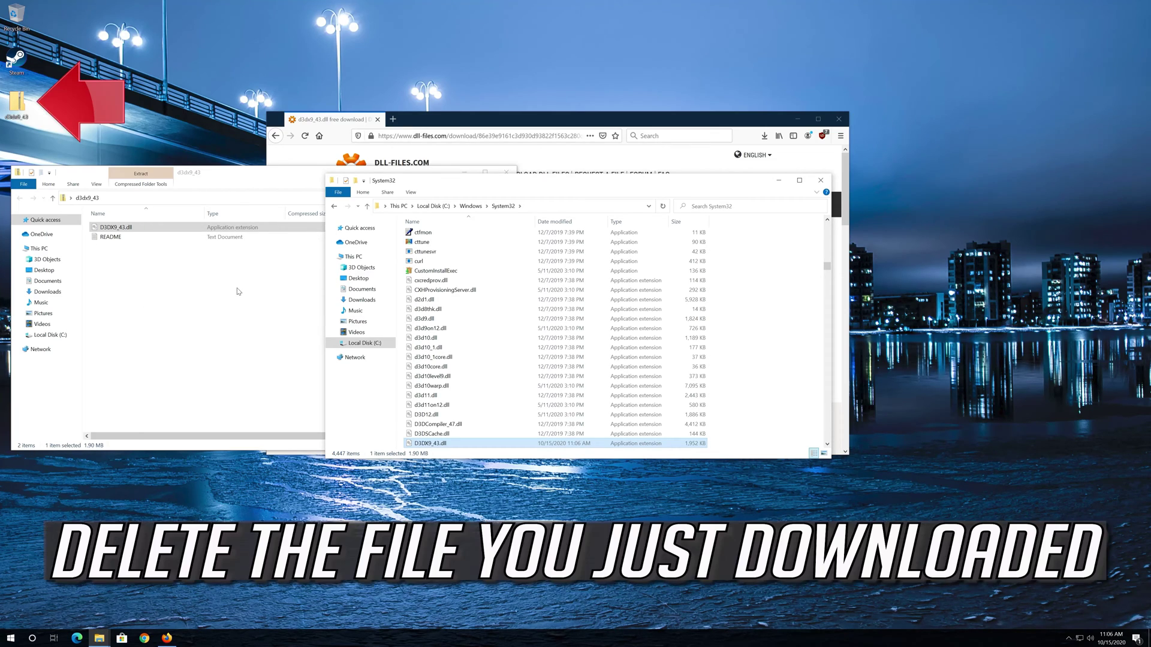
Step: Close the zip window, delete the d3dx9_43 zip from the desktop, and close System32
click(279, 183)
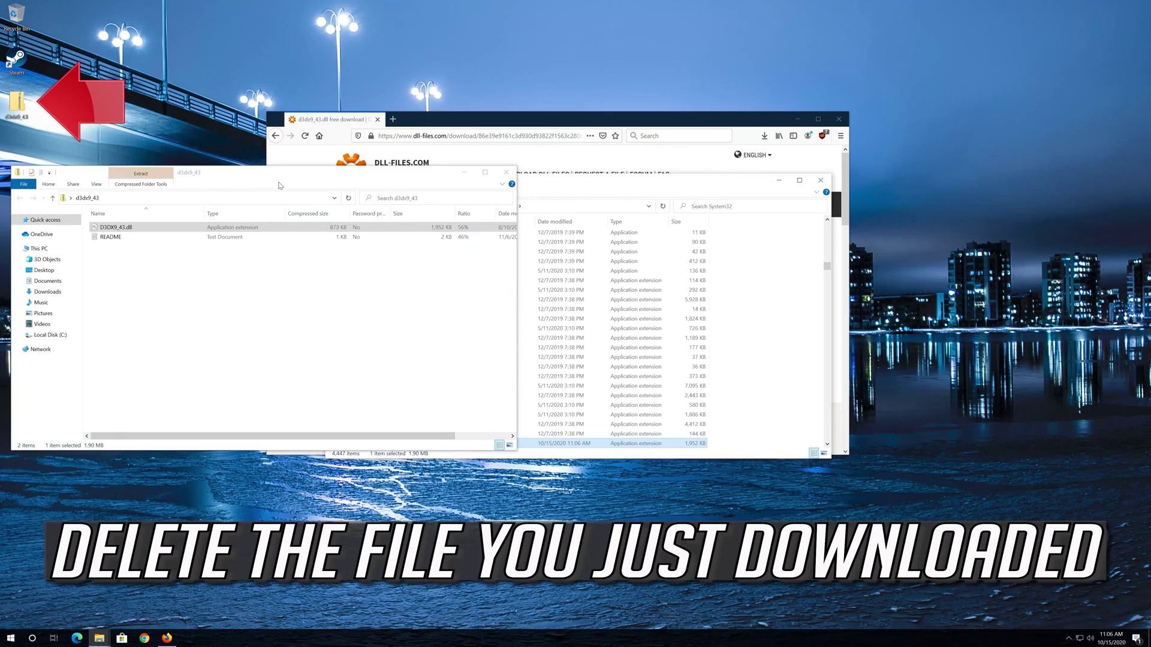
click(506, 172)
click(15, 107)
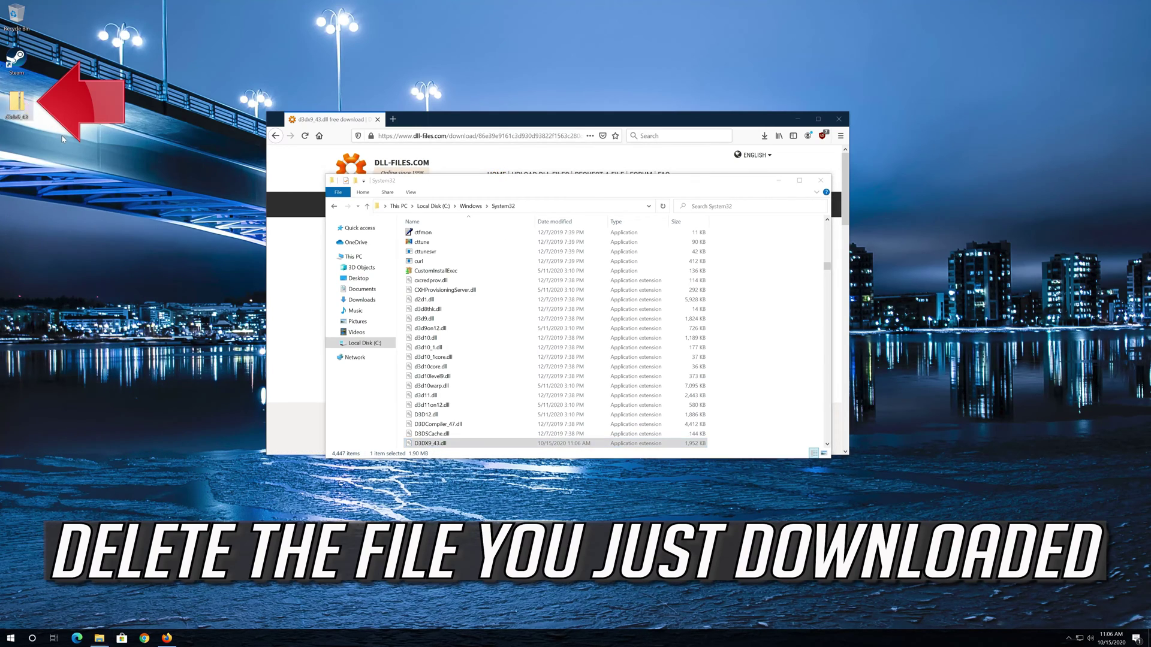
right_click(14, 109)
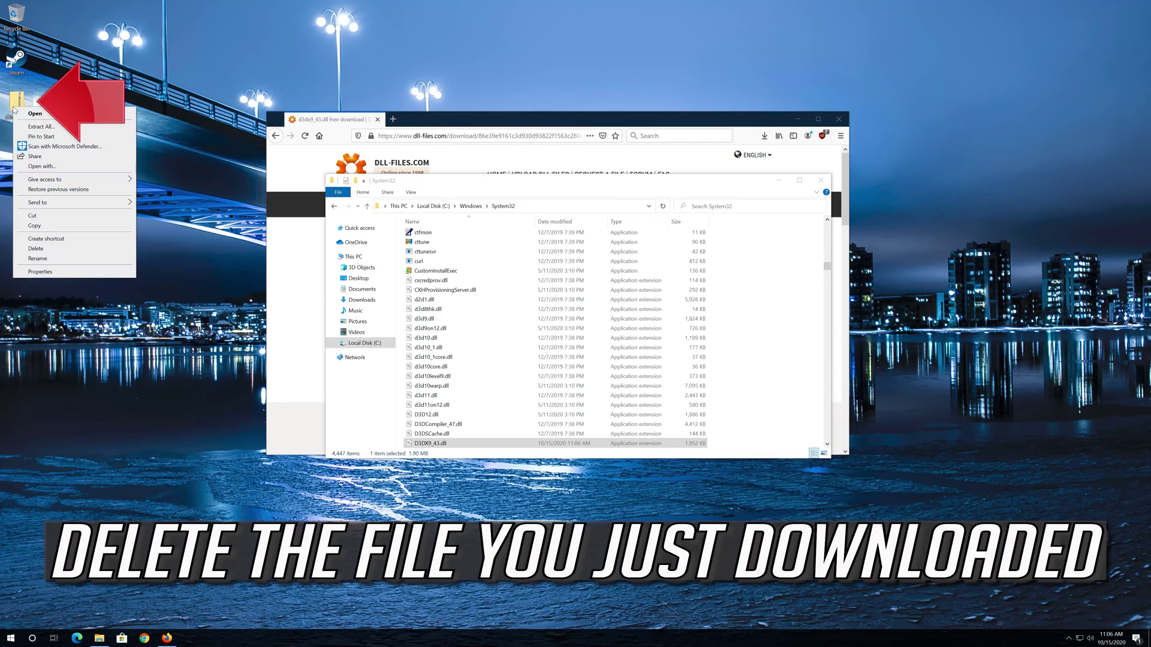
click(40, 250)
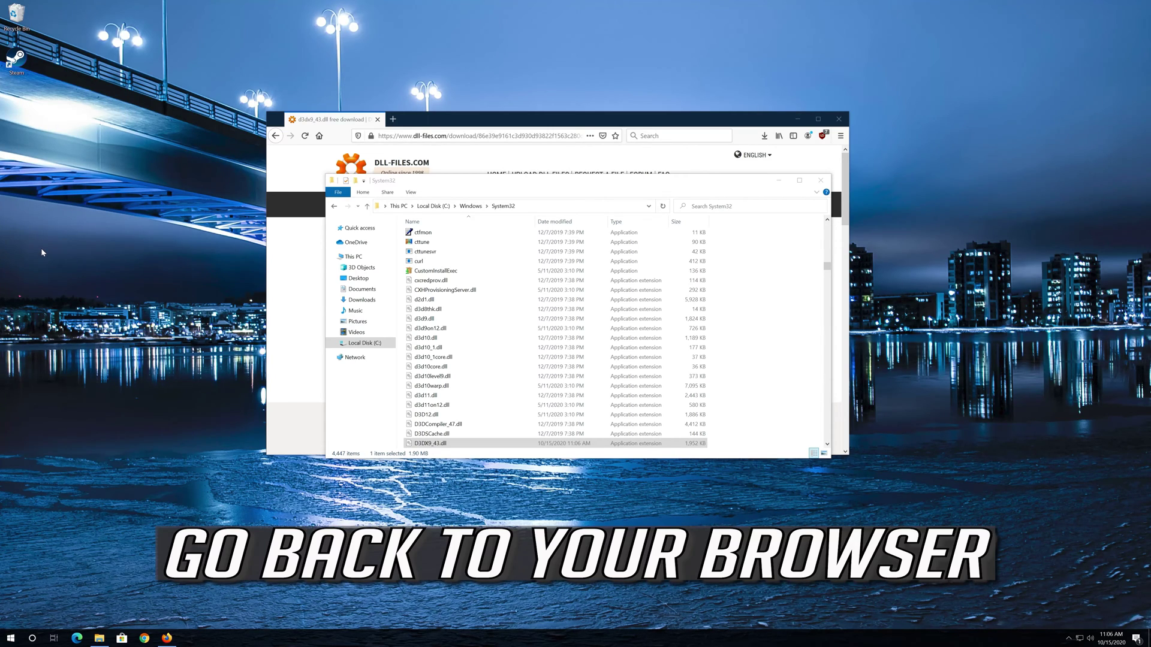
click(829, 181)
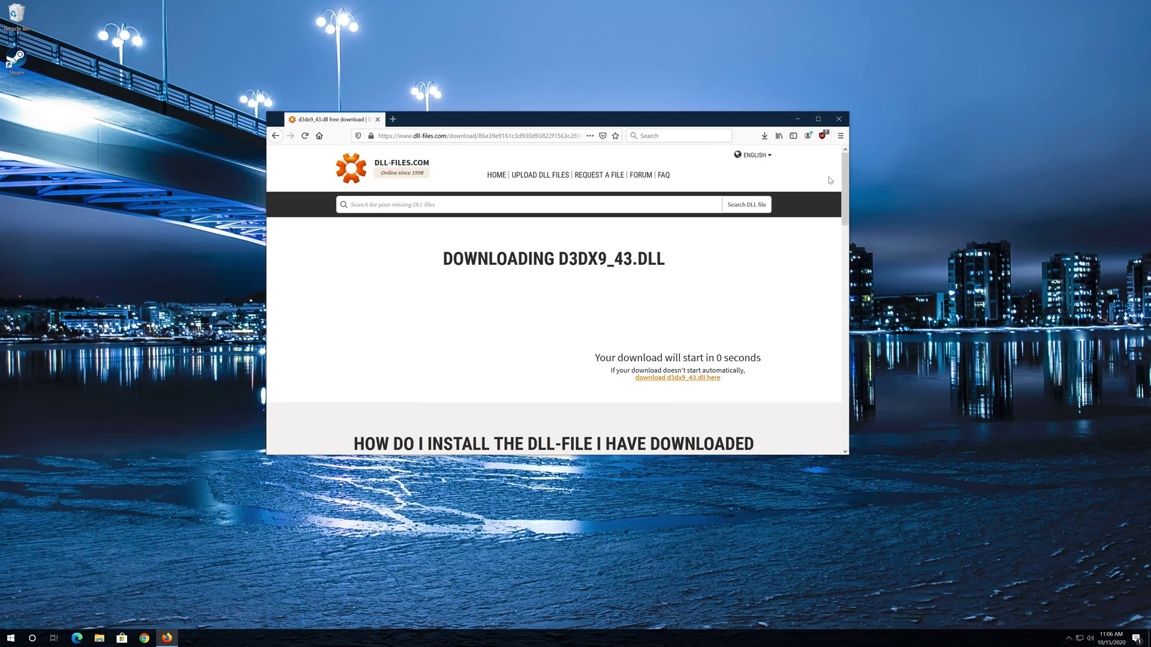
Step: Go back and save the 64-bit d3dx9_43.zip from DLL-files.com to the desktop
click(276, 136)
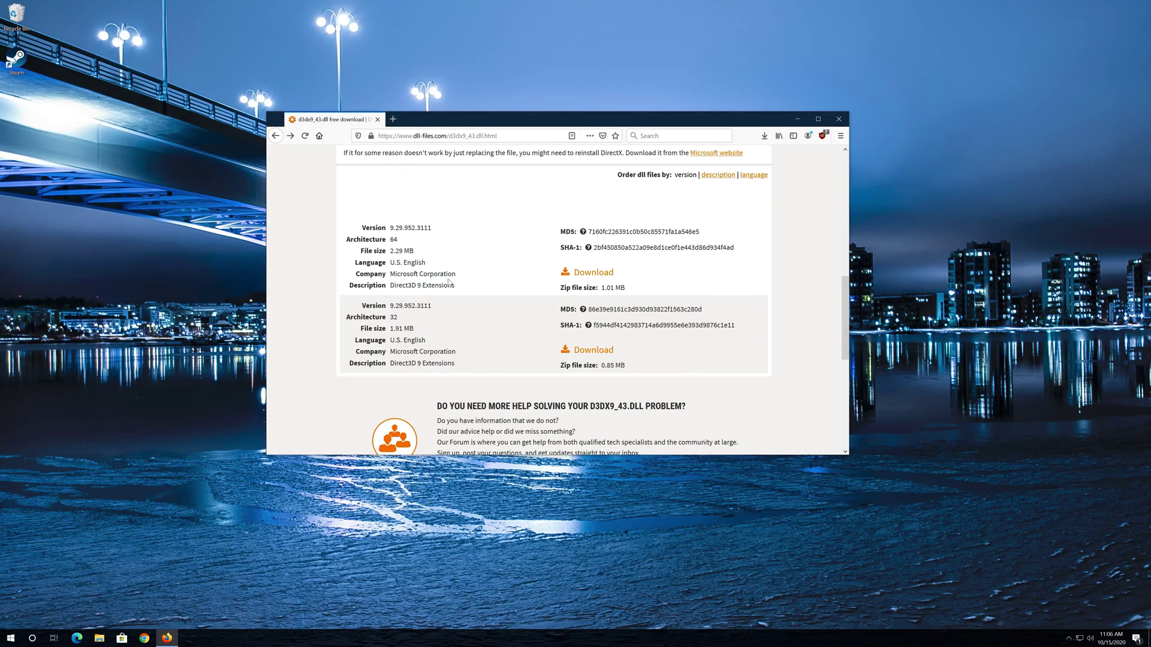
drag(366, 239, 402, 241)
click(402, 241)
click(588, 274)
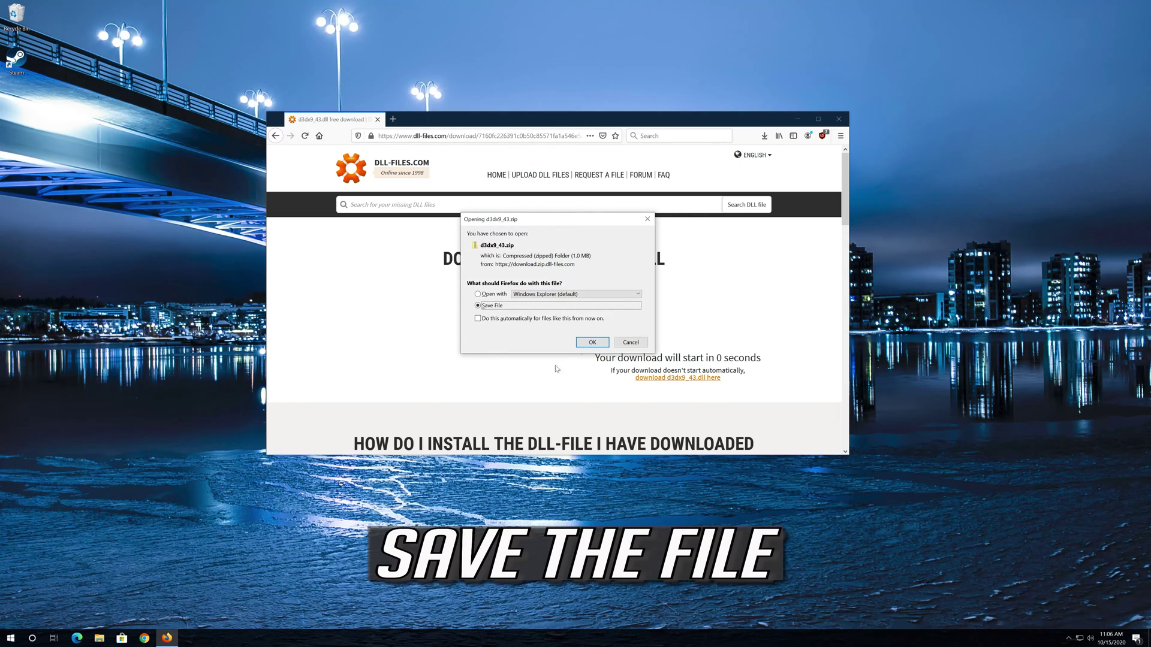
click(595, 342)
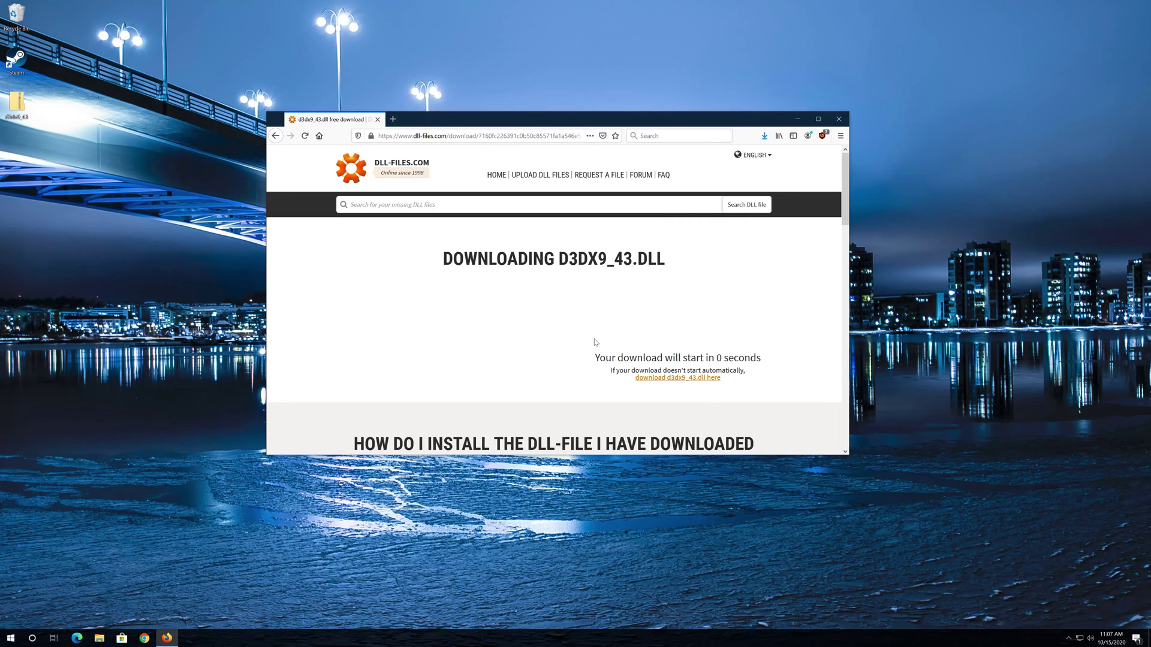
Step: Open a new File Explorer window and navigate to C:\Windows\SysWOW64
click(99, 639)
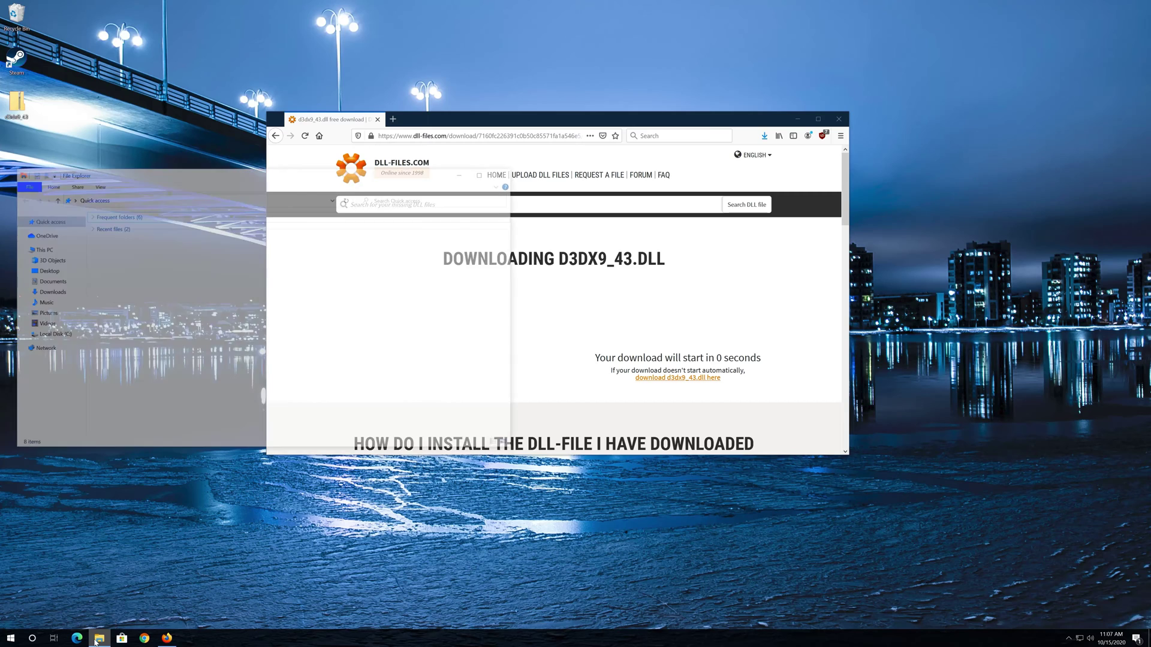
drag(254, 179, 577, 180)
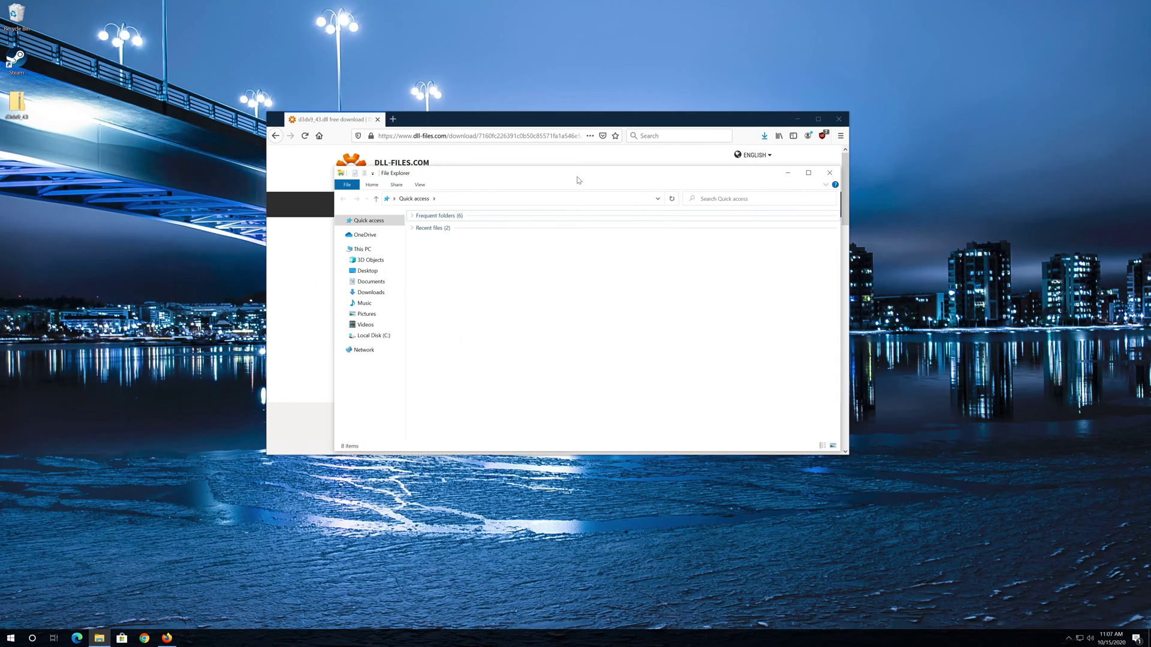
click(371, 336)
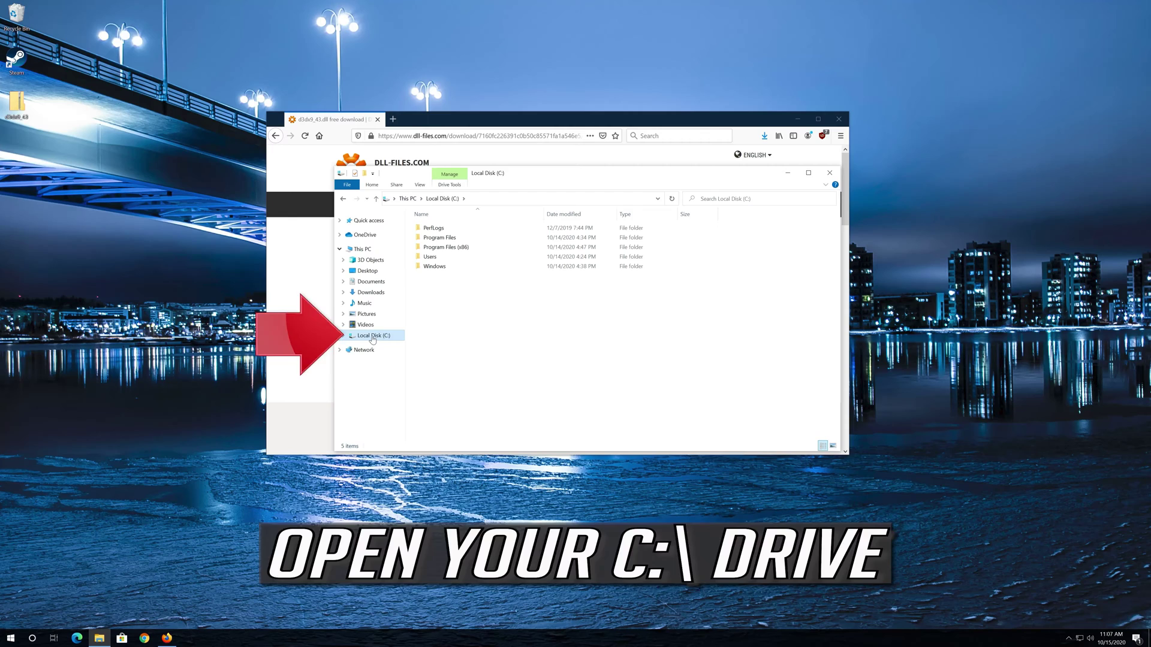
click(430, 269)
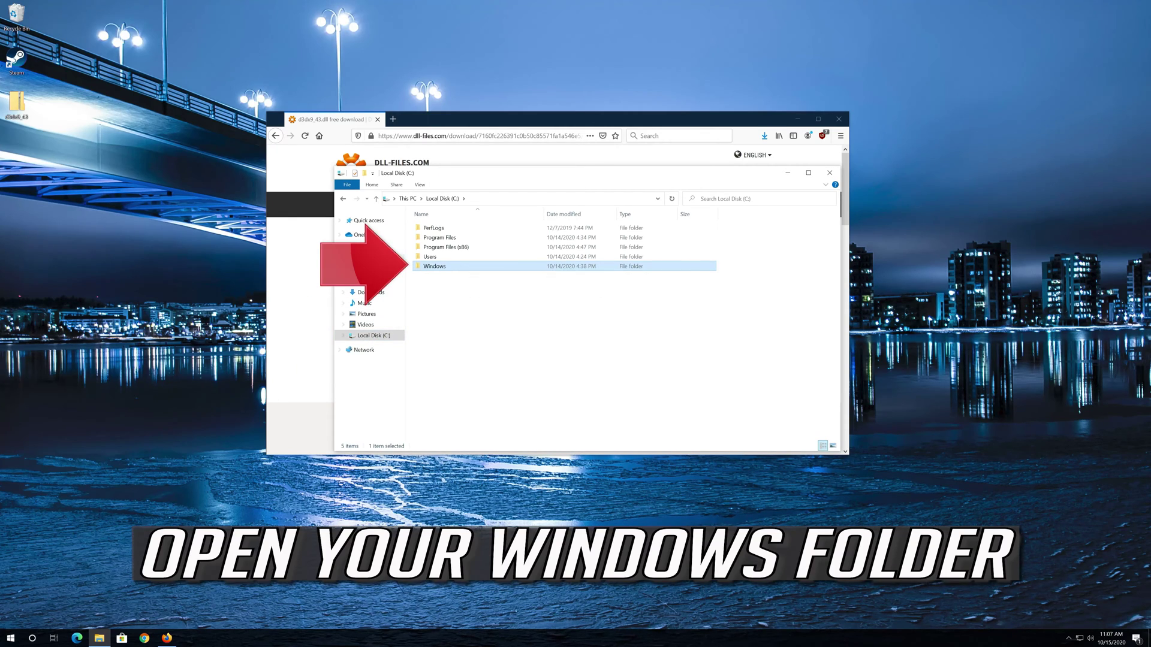
double_click(435, 266)
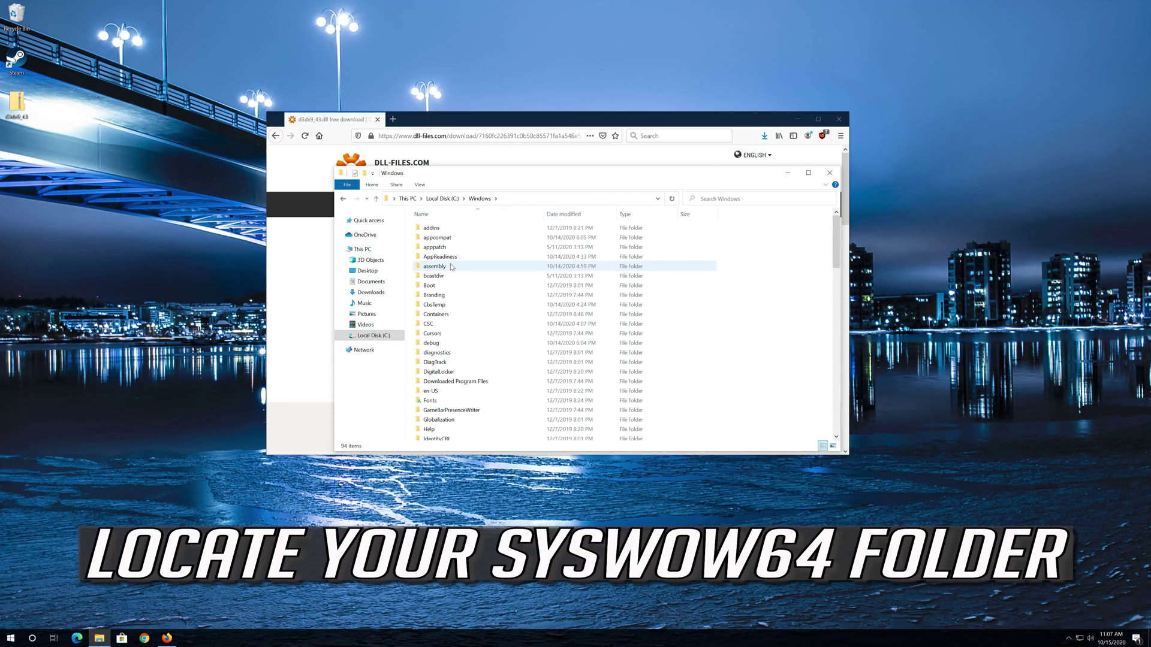
scroll(451, 266, down, 9)
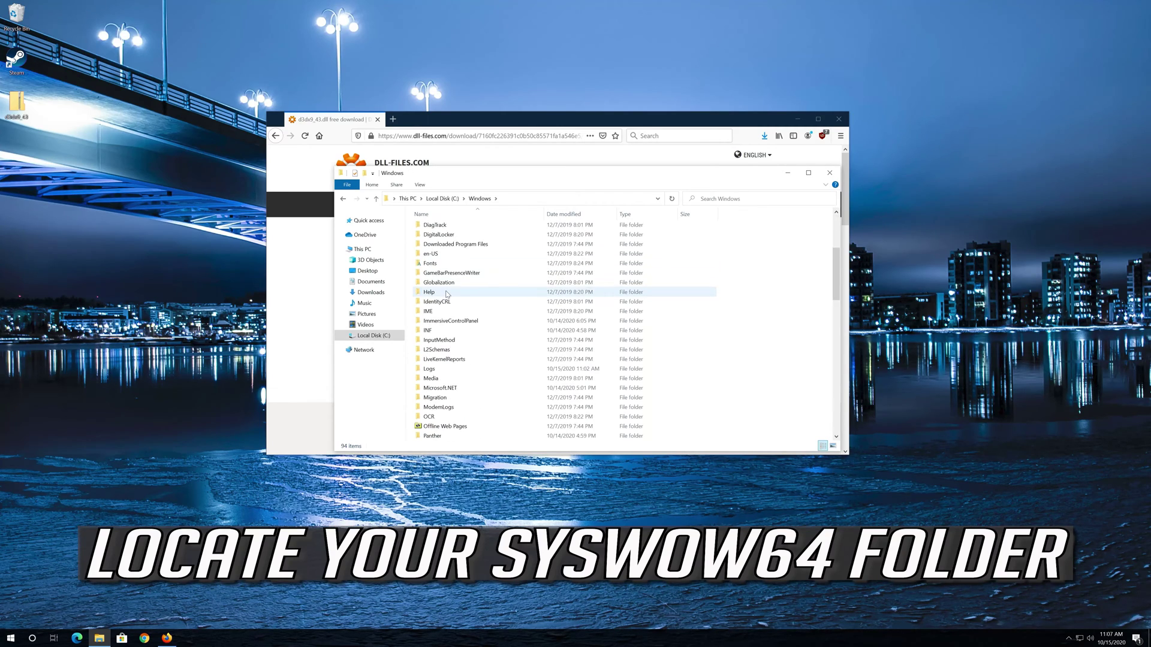
scroll(446, 294, down, 7)
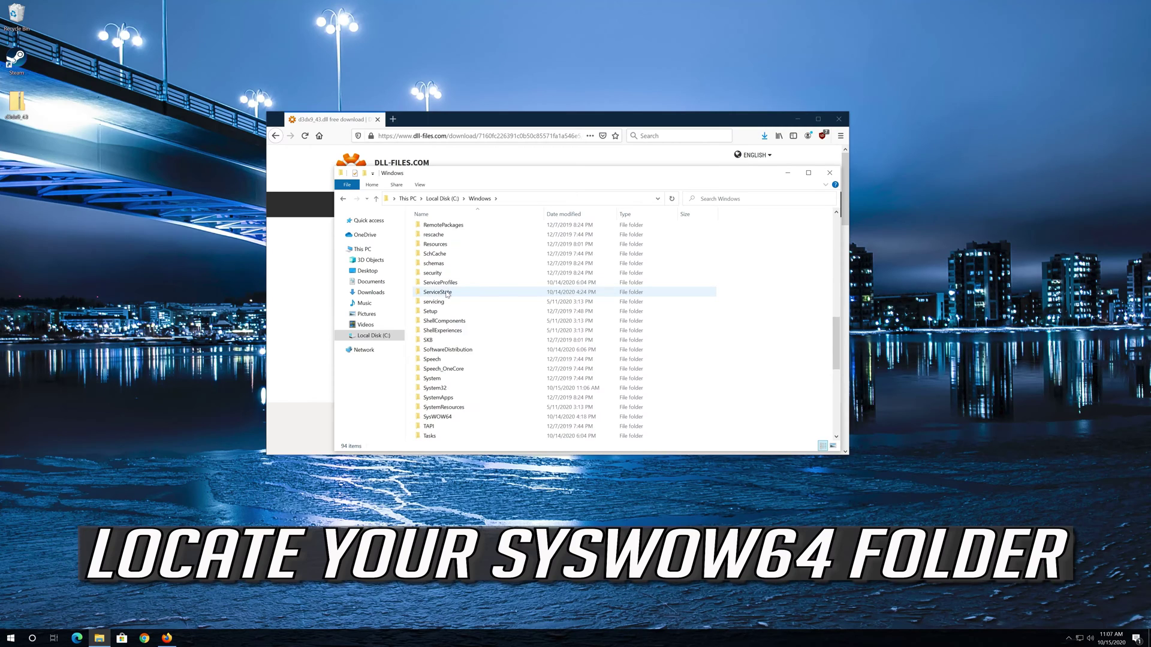
scroll(447, 293, down, 1)
click(441, 359)
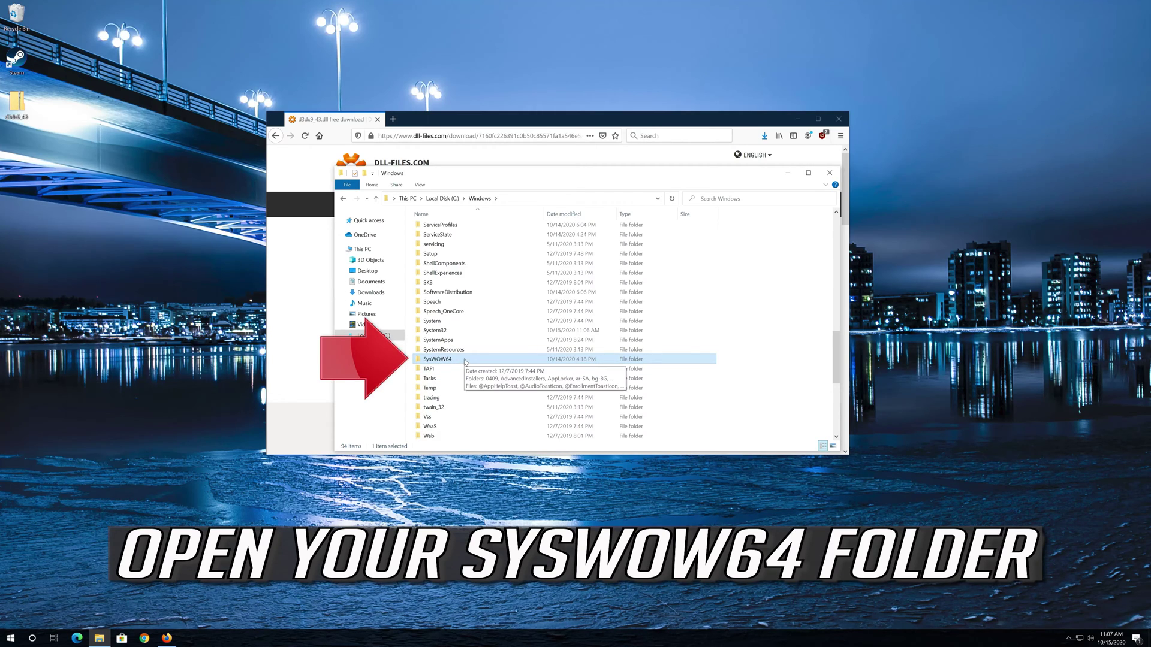
double_click(464, 359)
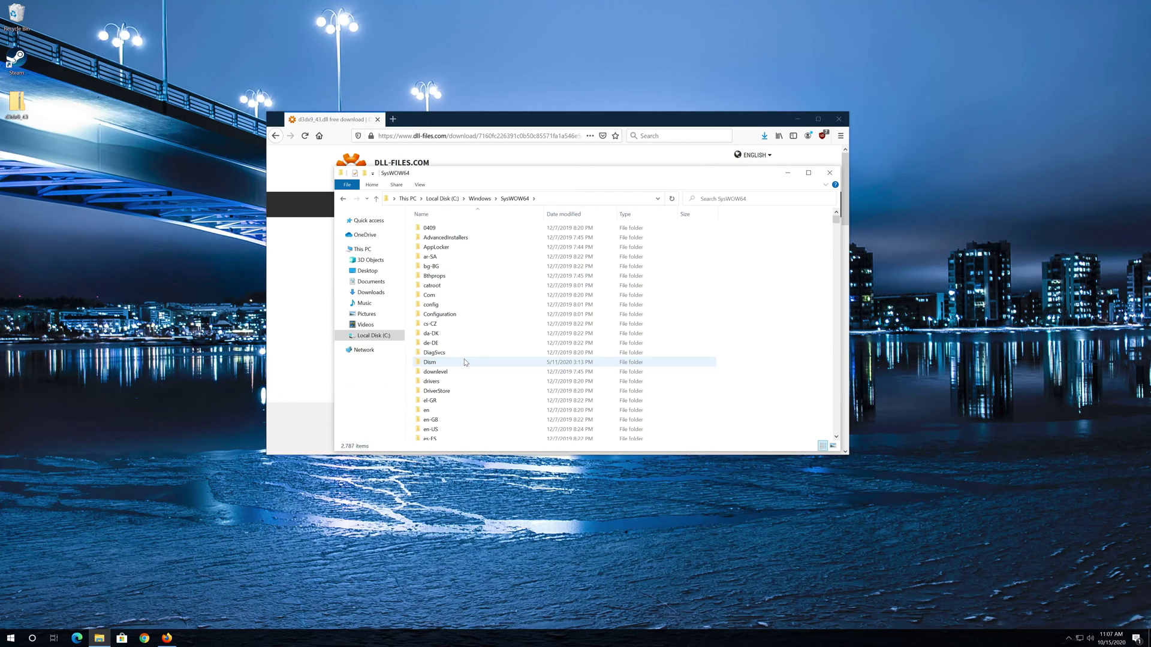
scroll(465, 358, down, 20)
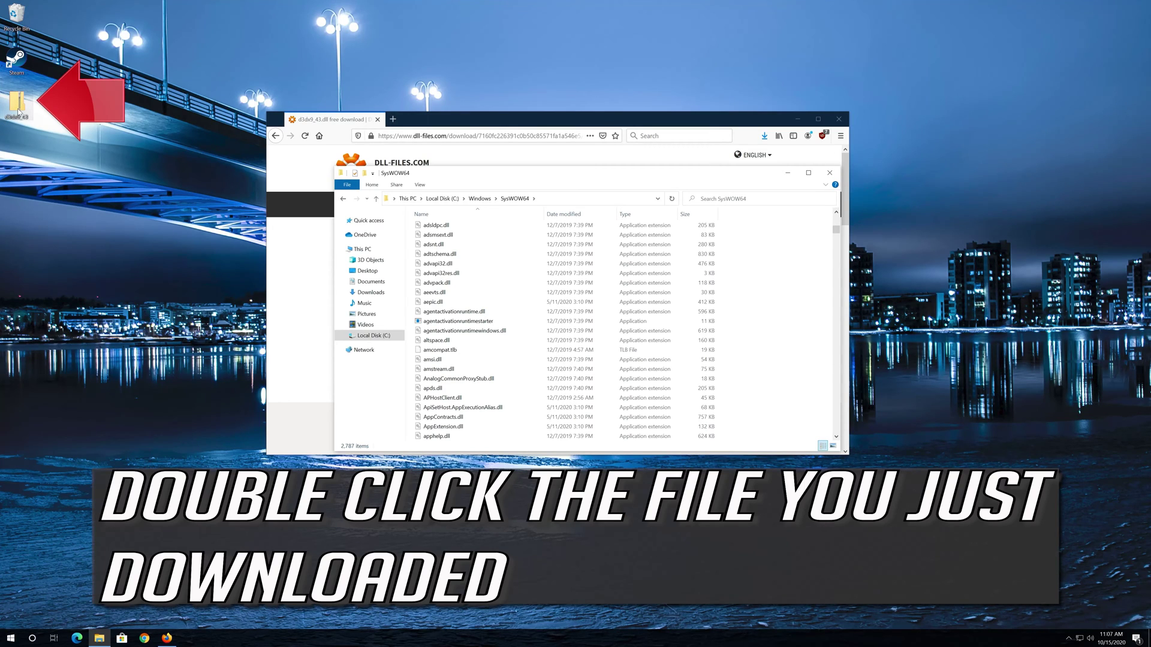
Step: Open the desktop d3dx9_43 zip and drag D3DX9_43.dll into SysWOW64, approving administrator access
double_click(18, 105)
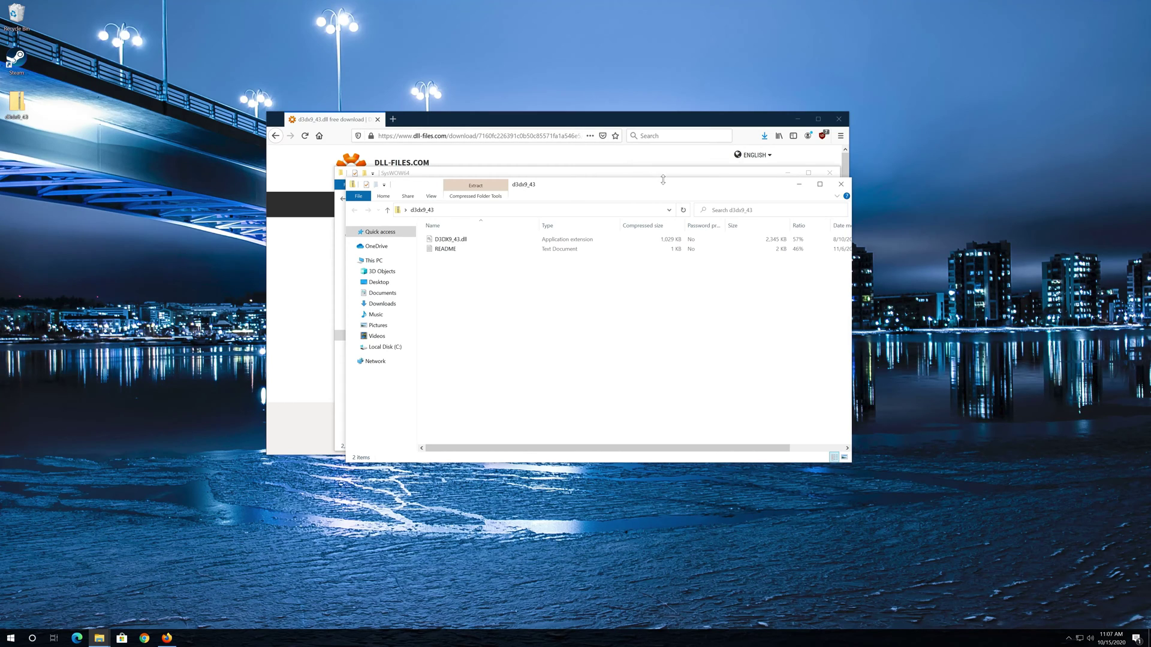
drag(670, 186, 367, 244)
click(193, 298)
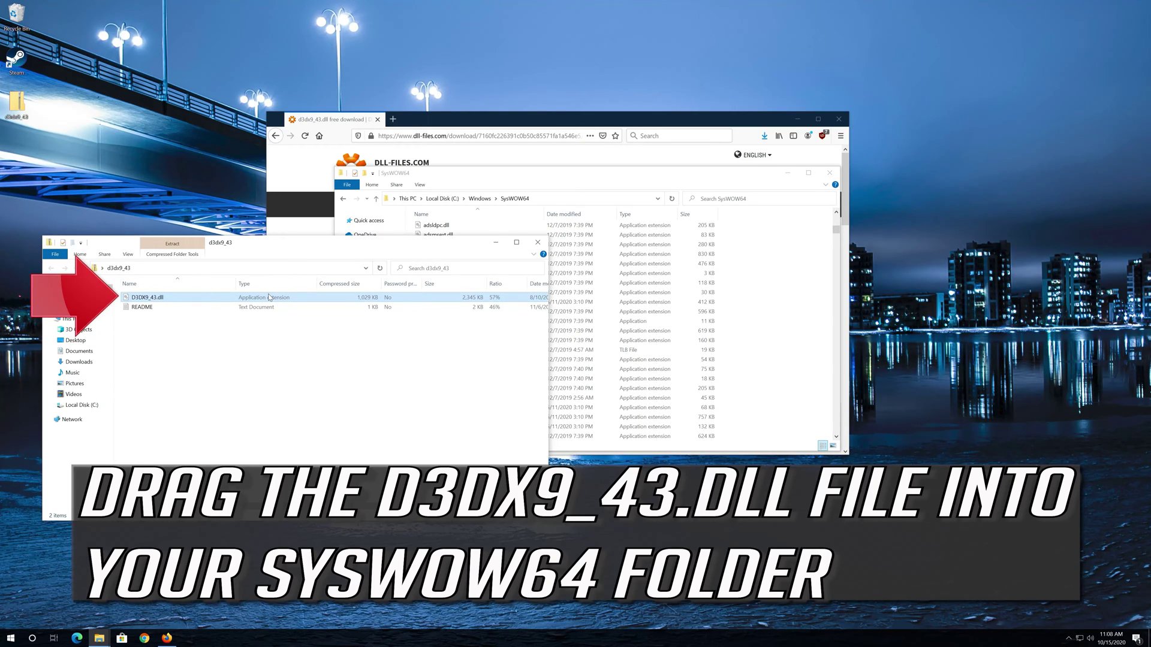
drag(272, 300, 733, 328)
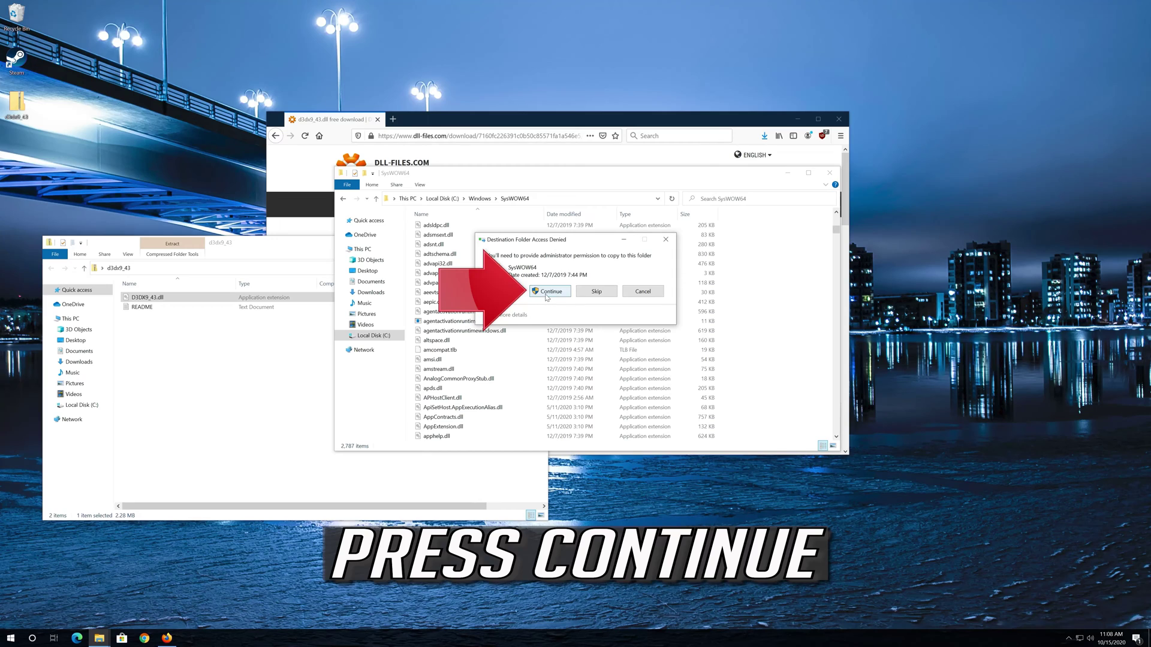
click(546, 293)
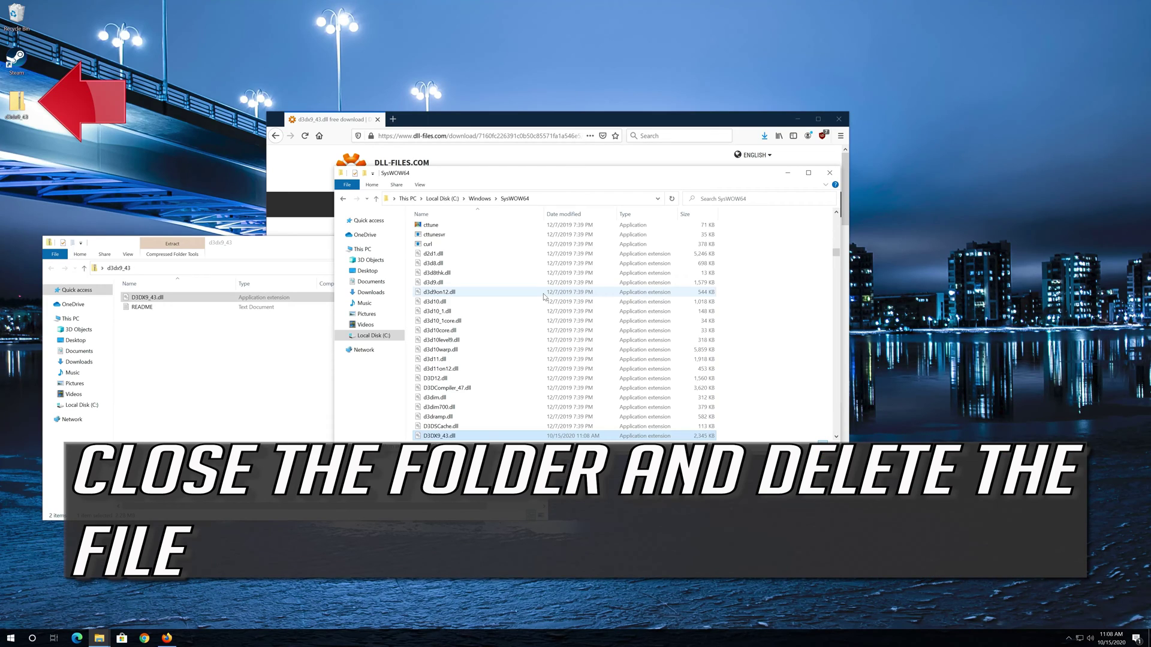
Step: Close the d3dx9_43 archive window and delete the zip from the desktop
click(267, 243)
click(538, 243)
drag(81, 179, 5, 103)
key(Delete)
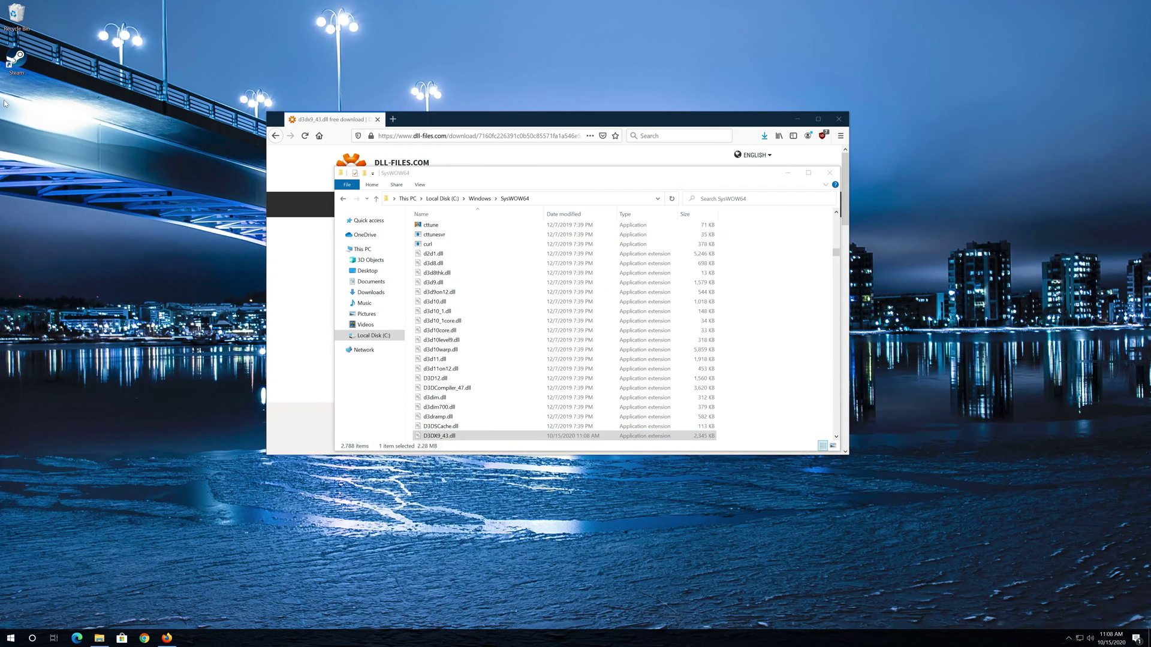